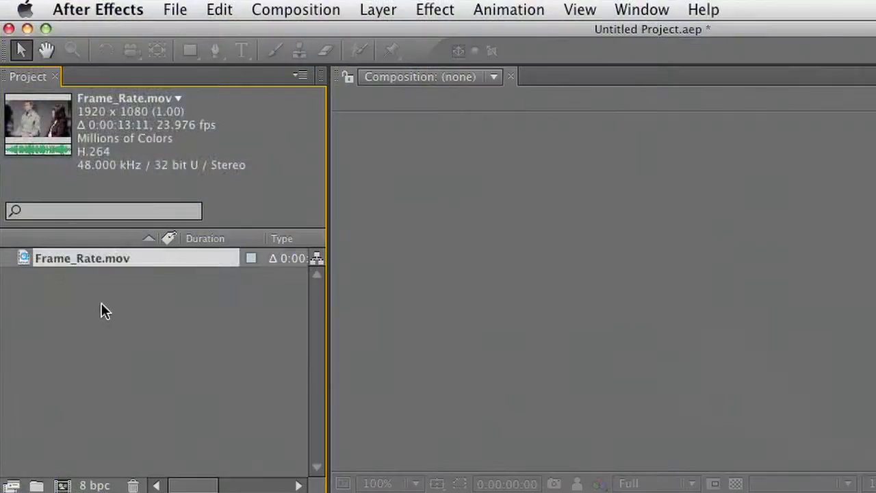
Select Frame_Rate.mov in the Project panel and inspect its footage details
click(102, 303)
click(70, 259)
scroll(71, 260, right, 2)
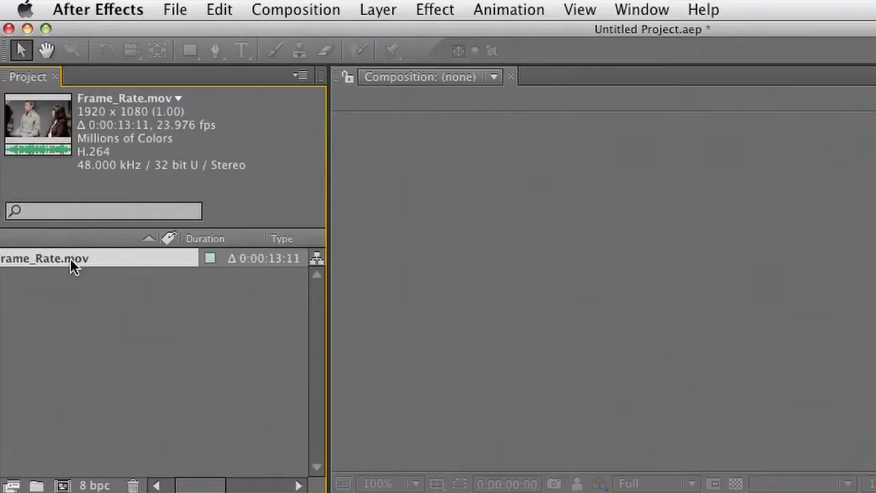
scroll(70, 259, left, 2)
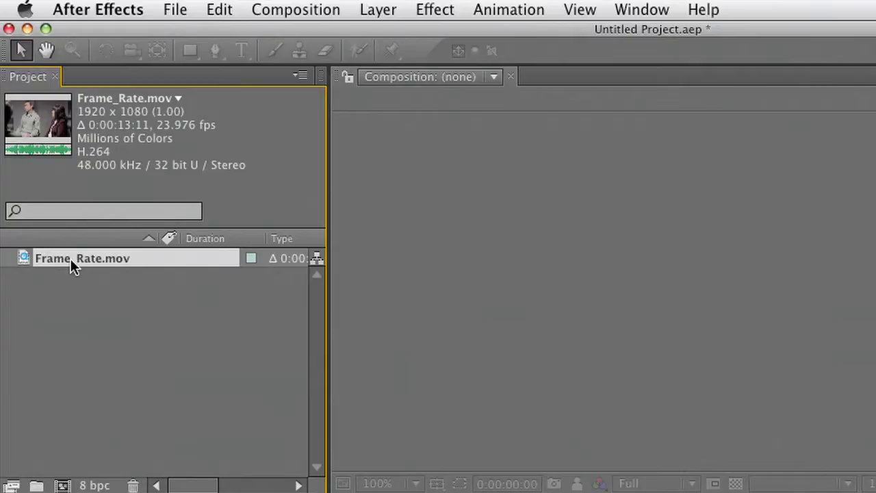
Build a new Frame_Rate composition by dragging Frame_Rate.mov onto the new-composition icon
click(60, 307)
click(25, 258)
drag(25, 258, 63, 484)
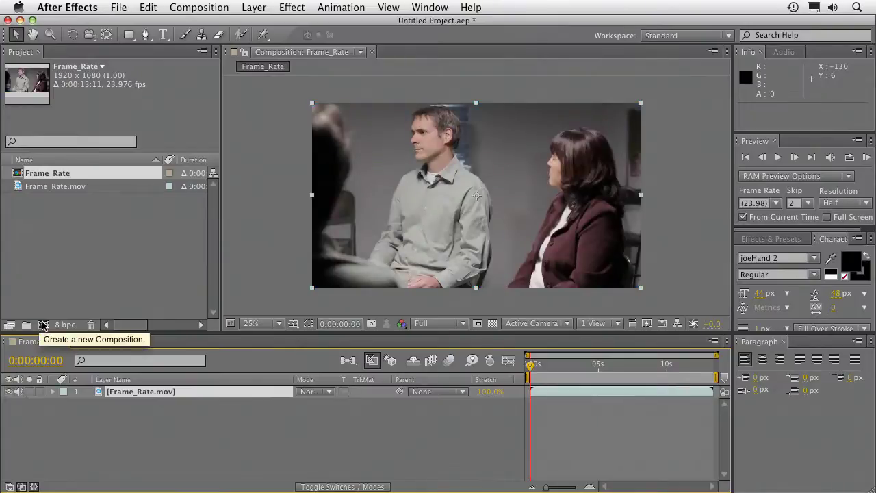
key(super+k)
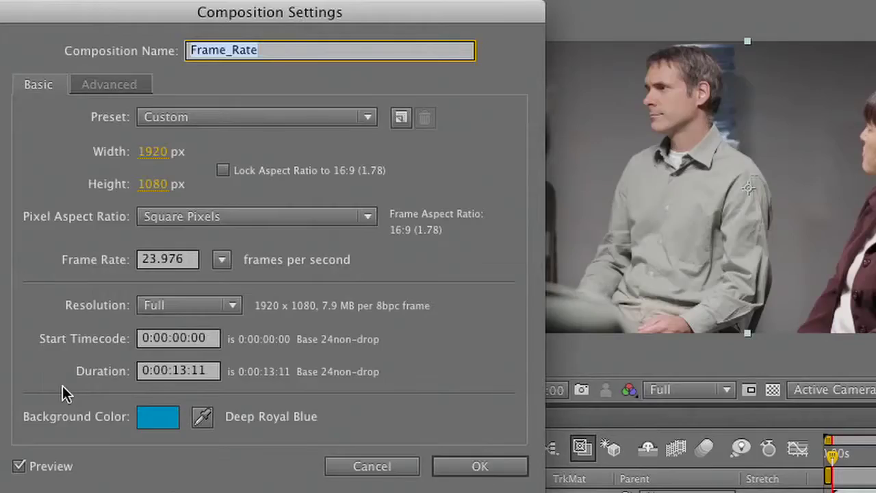
Set the Frame_Rate composition's frame rate to 29.97 fps and apply the settings
drag(221, 258, 221, 266)
click(219, 260)
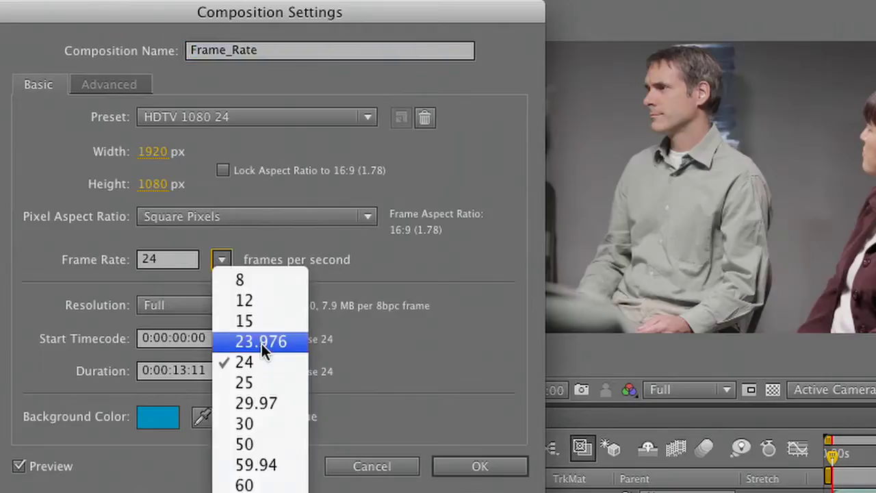
click(275, 402)
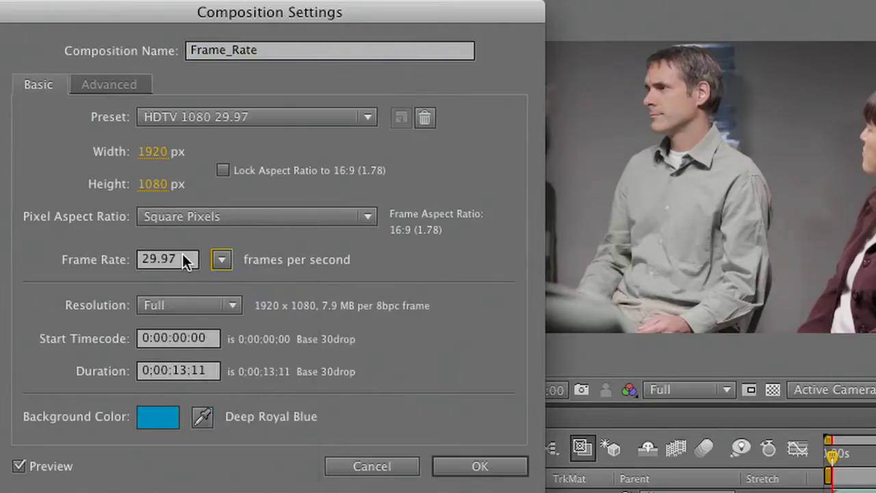
click(465, 467)
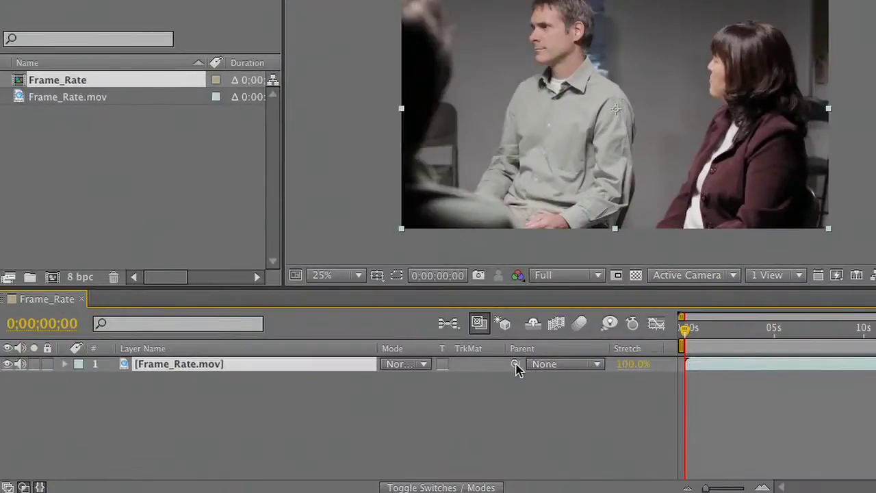
Show layer switches, hide the Parent column, enable composition frame blending, and move the time indicator forward
click(474, 487)
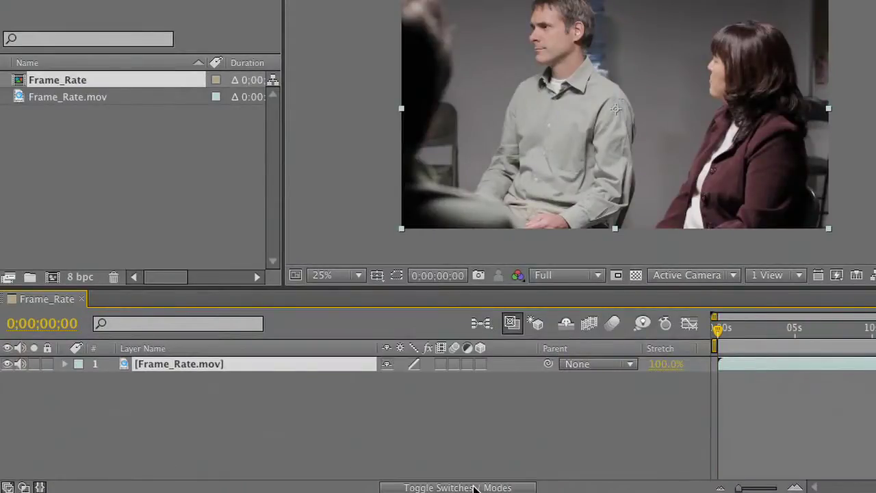
right_click(566, 350)
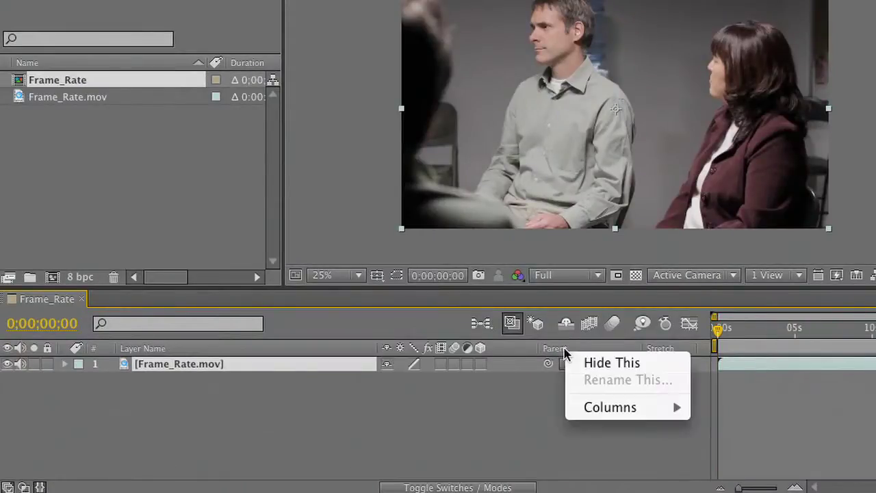
click(598, 364)
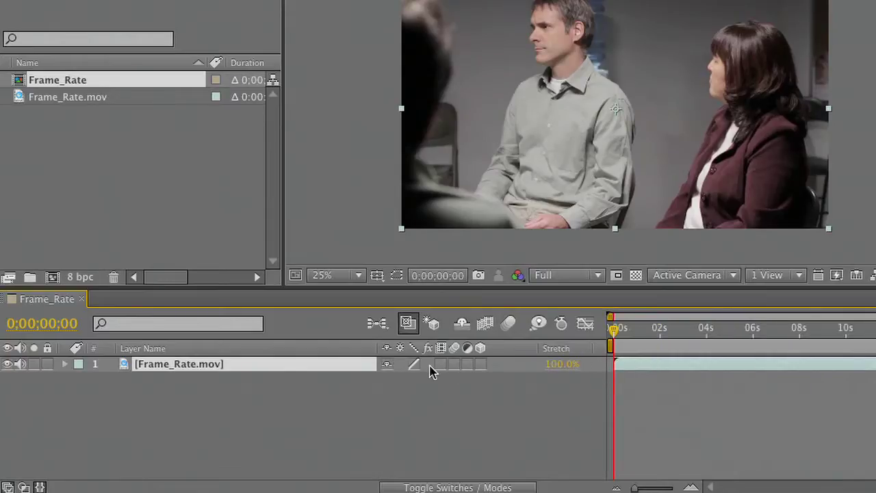
click(484, 324)
drag(612, 331, 675, 340)
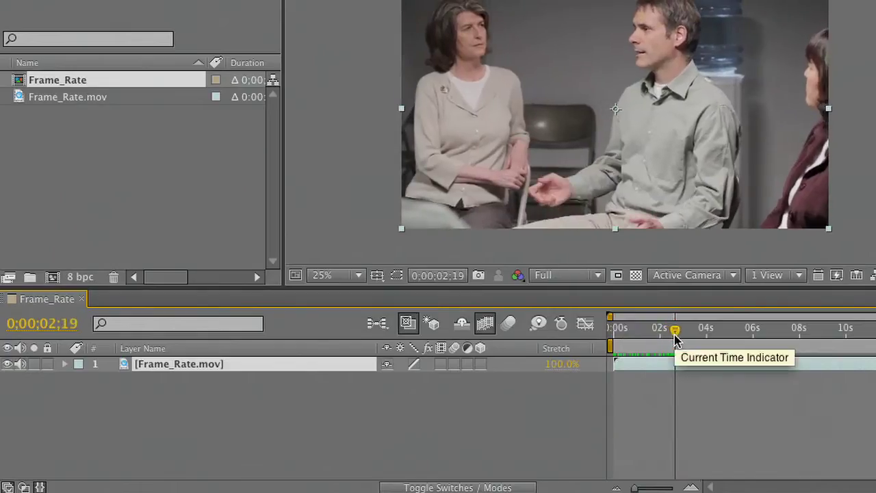
View the footage at 100%, center on the hands, and zoom the timeline to frame level
key(period)
key(period)
key(period)
key(period)
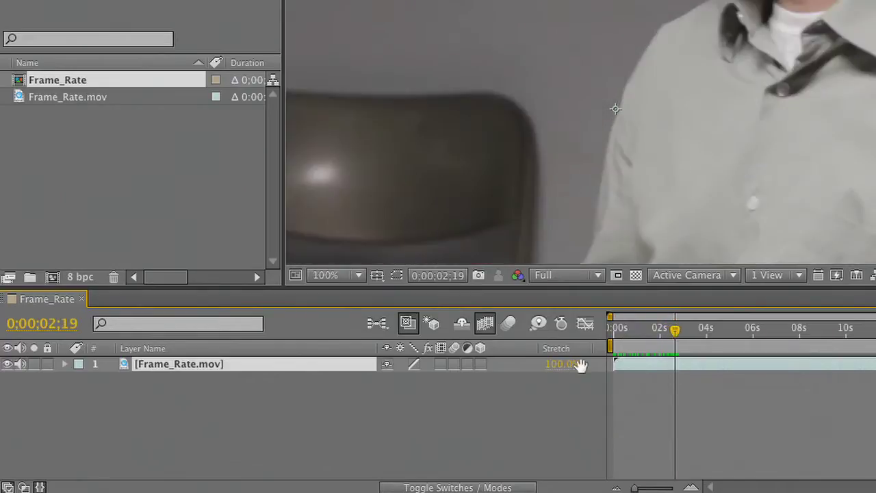
drag(402, 190, 523, 0)
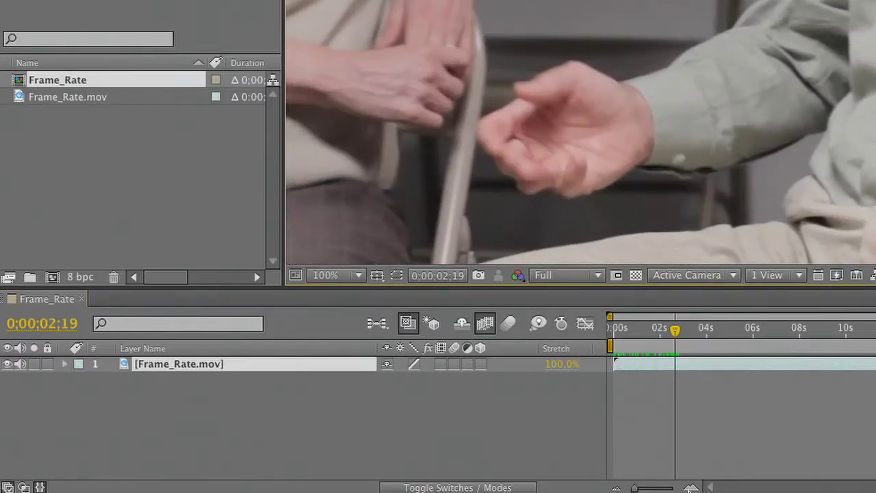
click(689, 487)
click(690, 487)
click(690, 487)
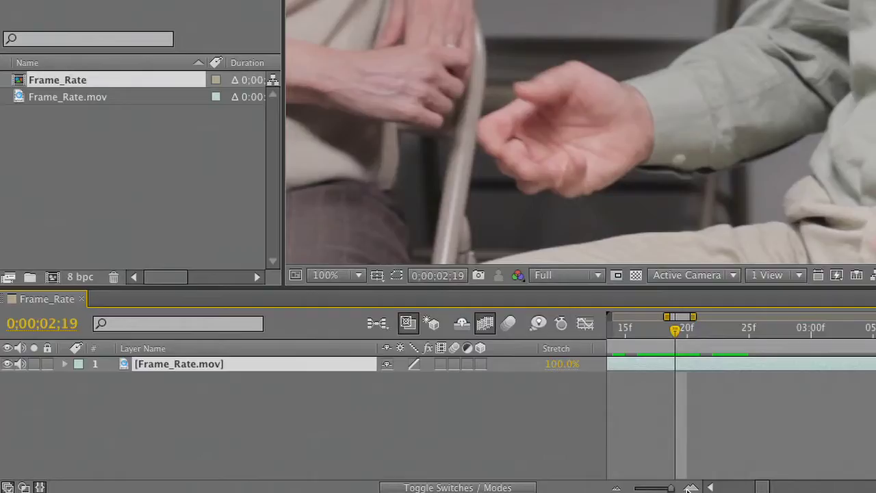
Step forward frame by frame to 0;00;03;00, then back to 0;00;02;21
key(Page_Down)
key(Page_Down)
key(Page_Down)
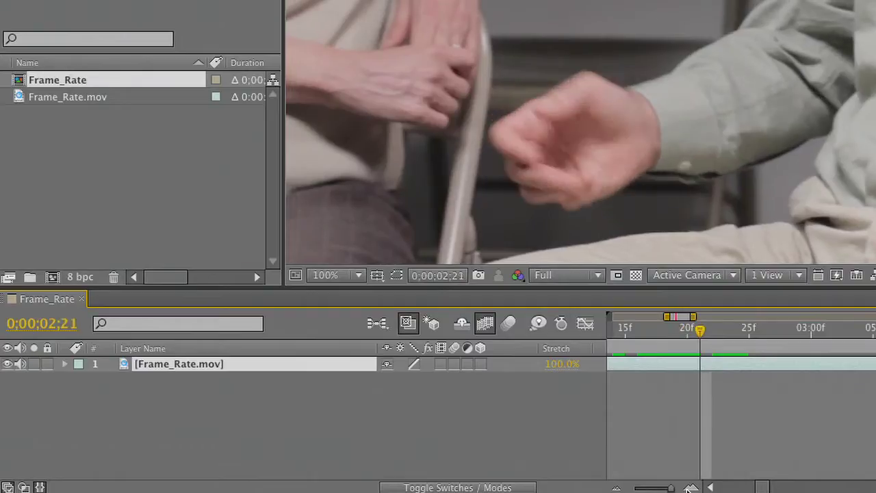
key(Page_Down)
key(Page_Down)
key(Page_Down)
key(Page_Down)
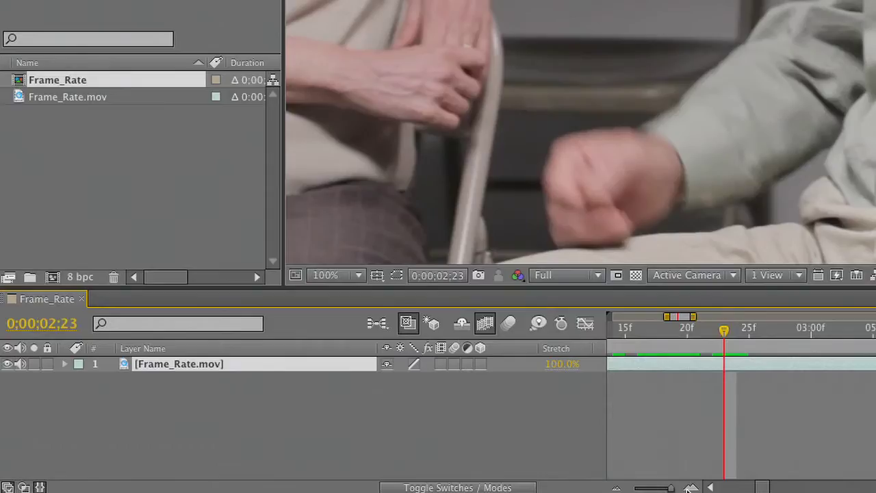
key(Page_Down)
key(Page_Down)
key(Page_Down)
key(Page_Down)
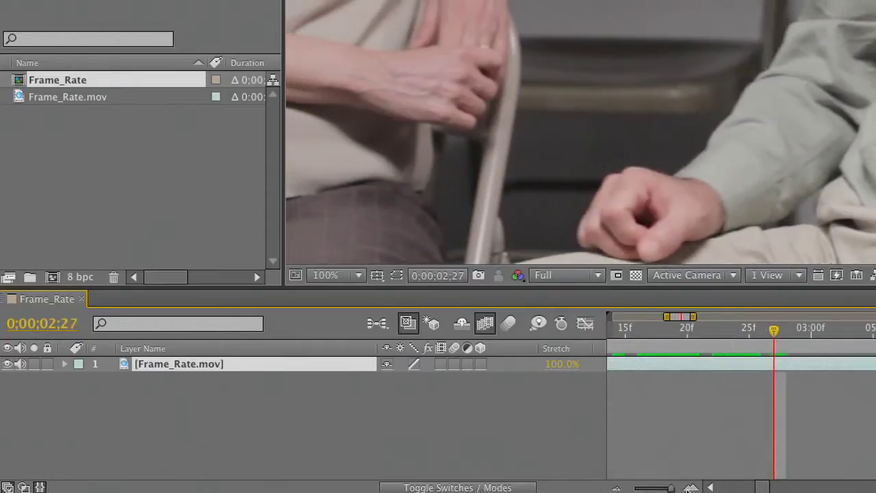
key(Page_Down)
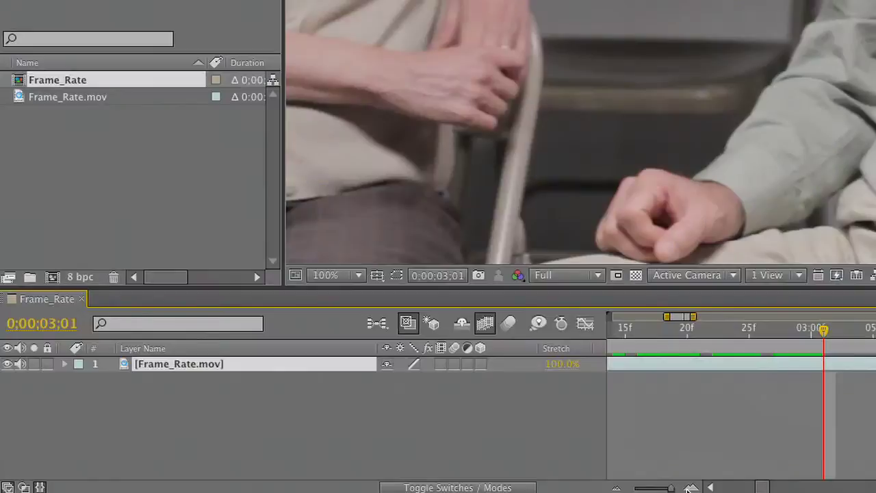
key(Page_Up)
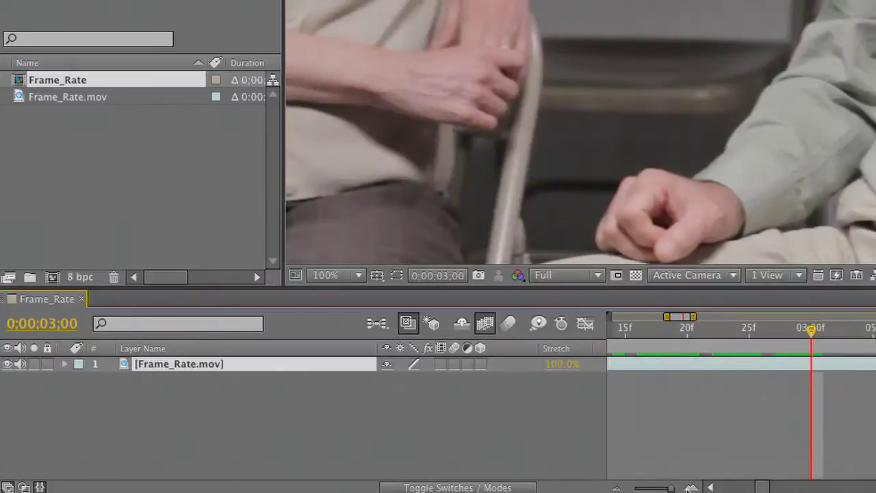
key(Page_Up)
key(Page_Up)
key(Page_Up)
key(Page_Up)
key(Page_Up)
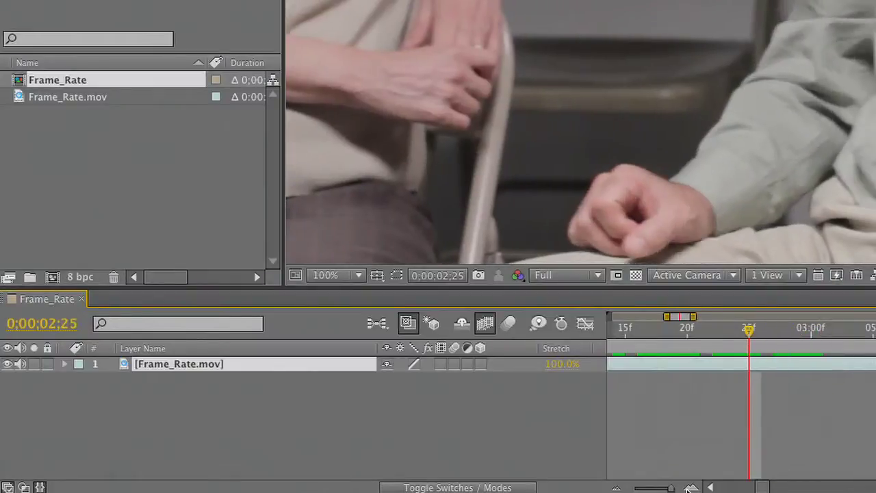
key(Page_Up)
key(Page_Up)
key(Page_Up)
key(Page_Up)
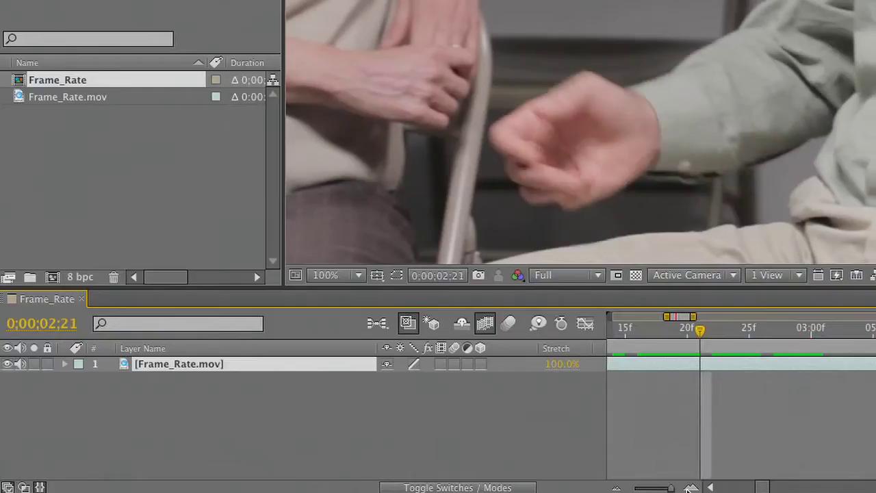
key(Page_Up)
key(Page_Up)
key(Page_Up)
key(Page_Up)
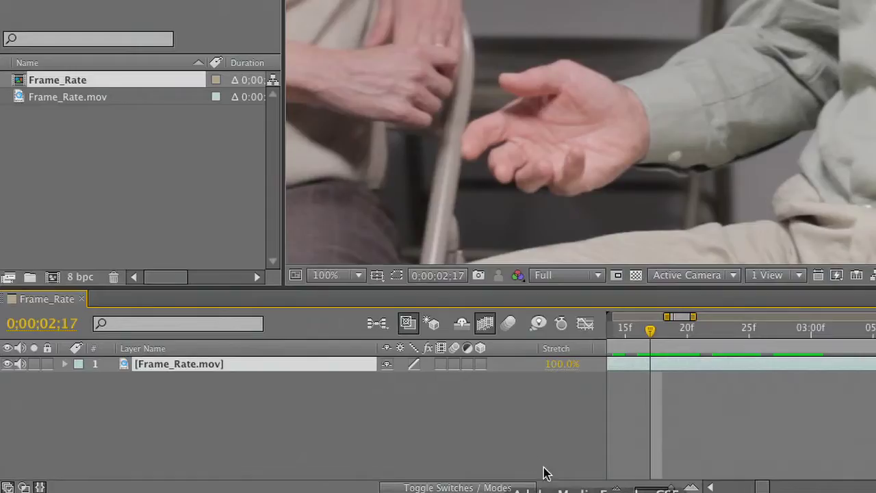
Turn on the Frame_Rate.mov layer's frame blend switch and step back to 0;00;02;12
click(440, 364)
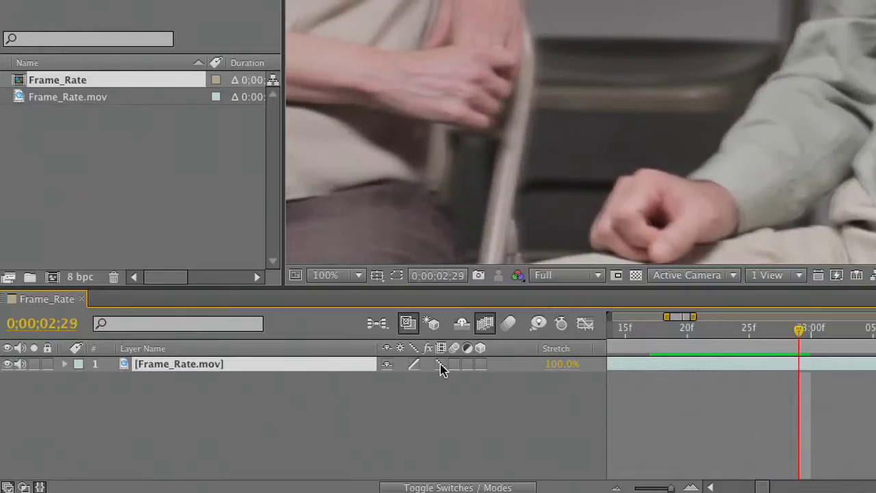
key(Page_Up)
key(Page_Up)
key(Page_Up)
key(Page_Up)
key(Page_Up)
key(Page_Up)
key(Page_Up)
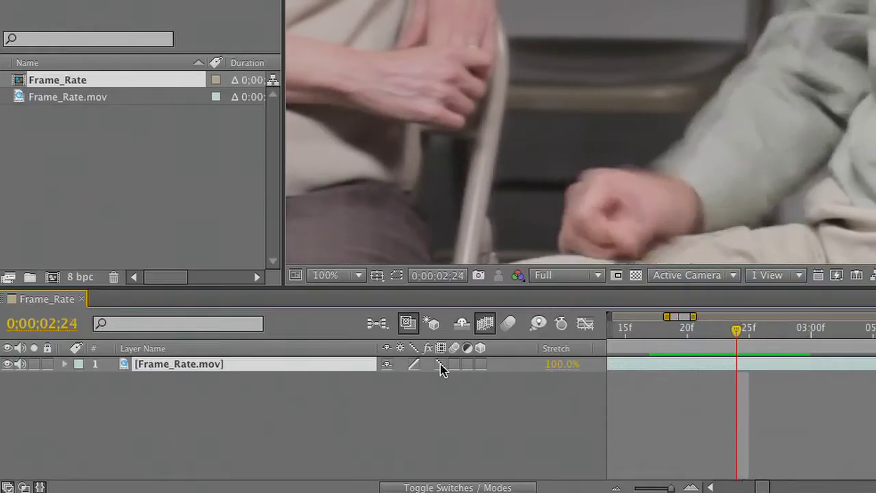
key(Page_Up)
key(Page_Up)
key(Page_Up)
key(Page_Up)
key(Page_Up)
key(Page_Up)
key(Page_Up)
key(Page_Up)
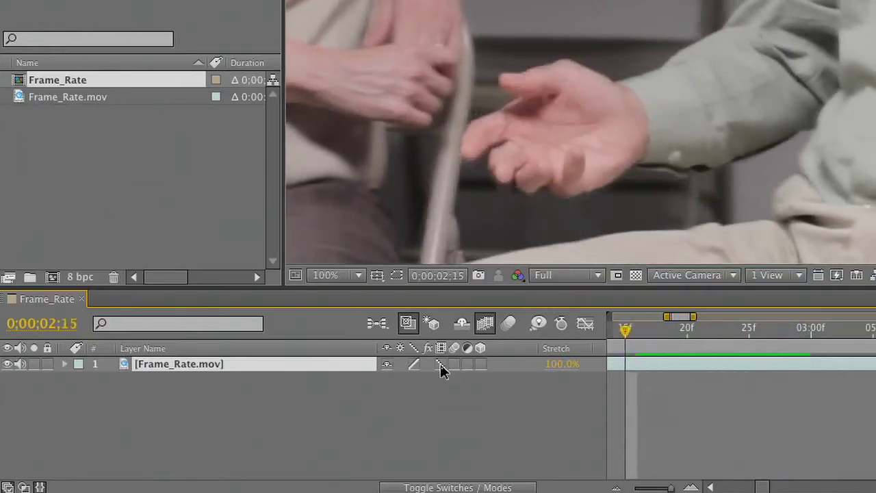
key(Page_Up)
key(Page_Up)
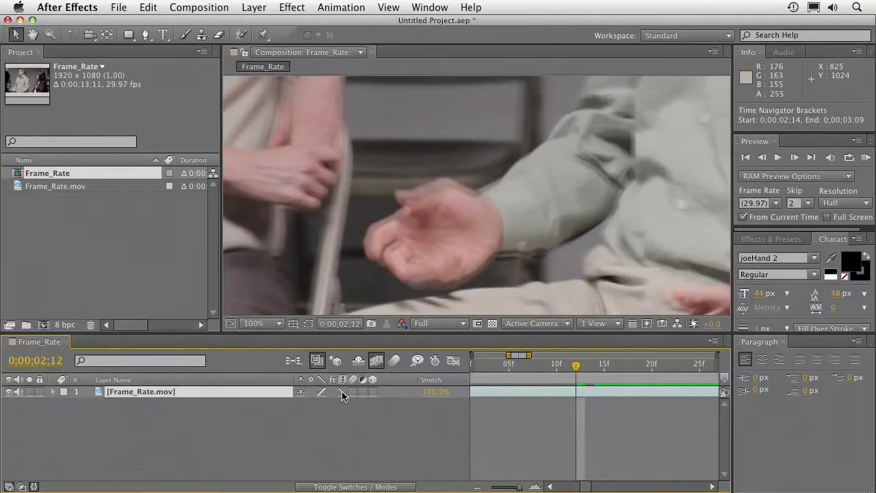
Start the work area at 0;00;02;12, preview at Full resolution with Skip 0, and RAM-preview
key(b)
click(840, 203)
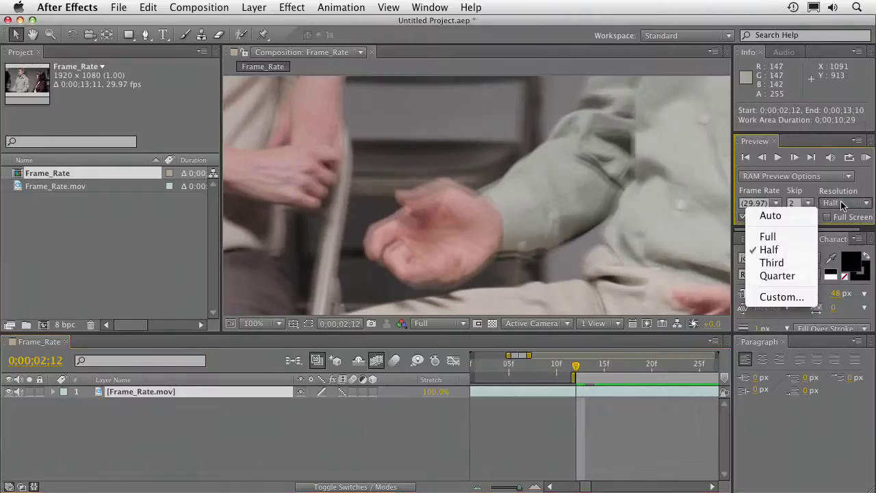
click(767, 236)
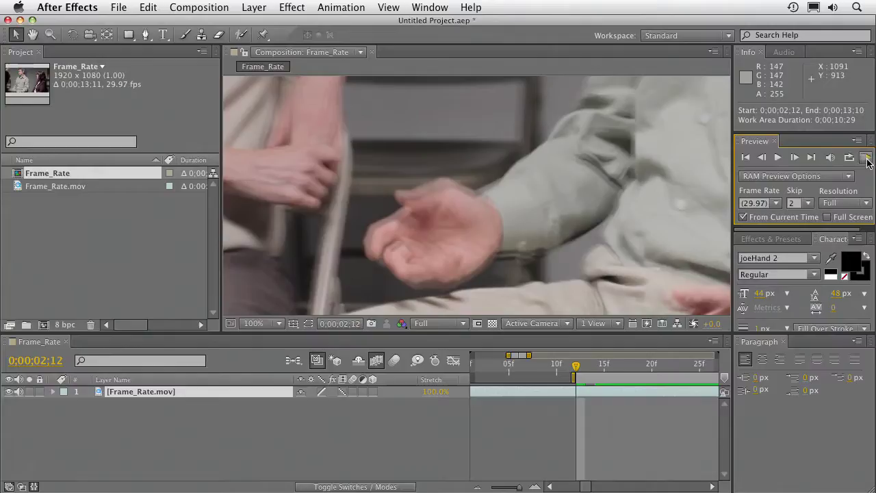
click(807, 204)
click(806, 216)
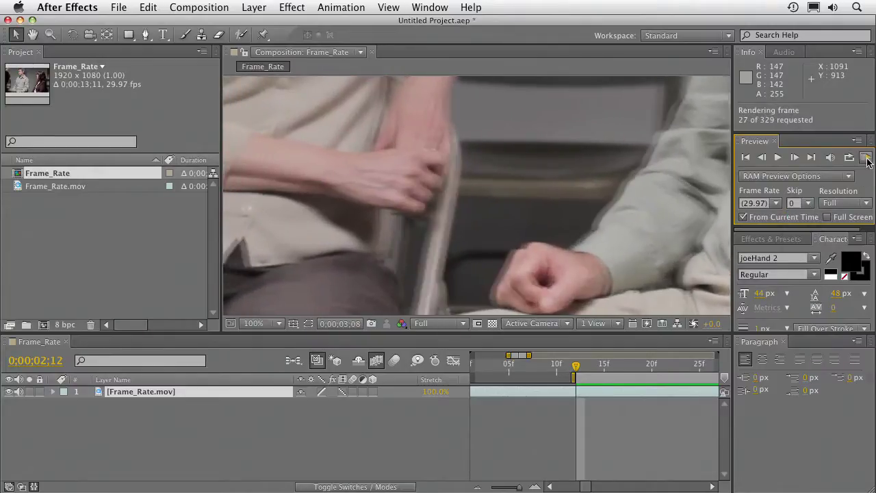
click(865, 159)
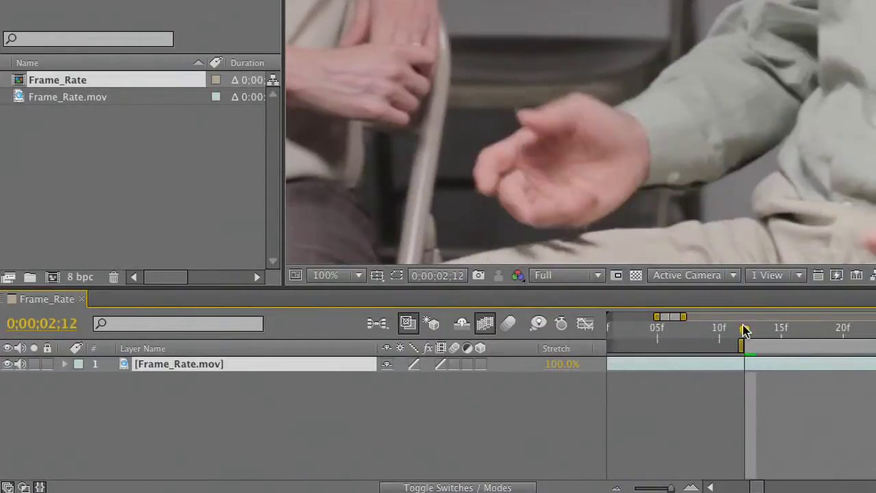
Step forward through the blended frames to 0;00;02;21, then render a RAM preview
key(Page_Down)
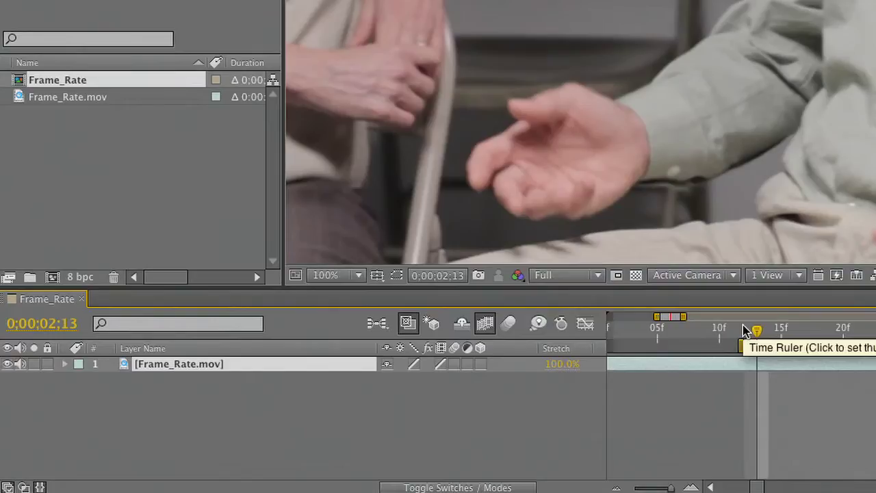
key(Page_Down)
key(Page_Down)
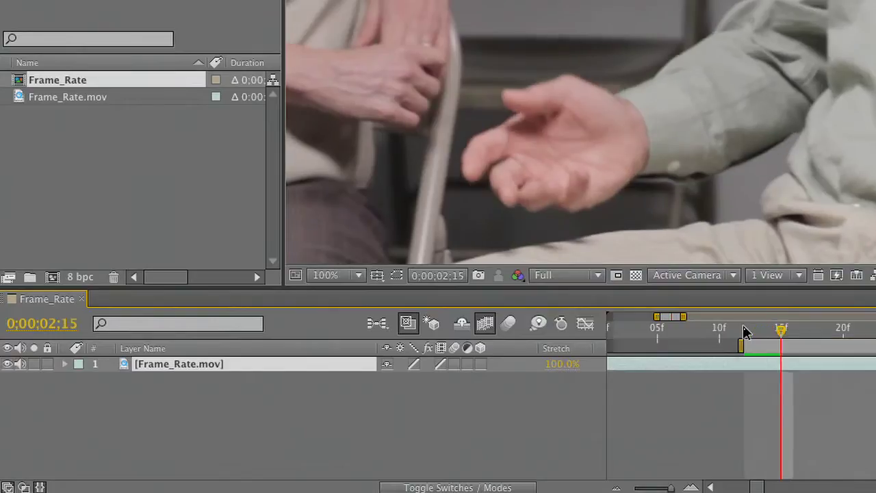
key(Page_Down)
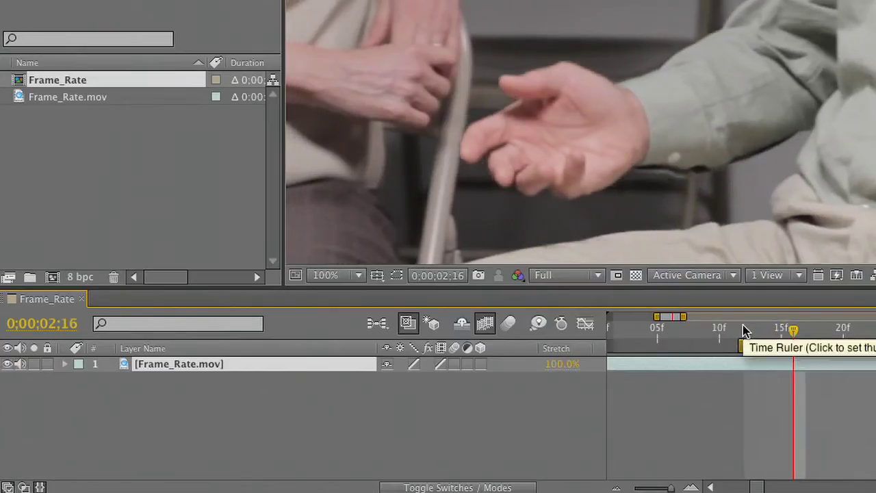
key(Page_Down)
key(Page_Down)
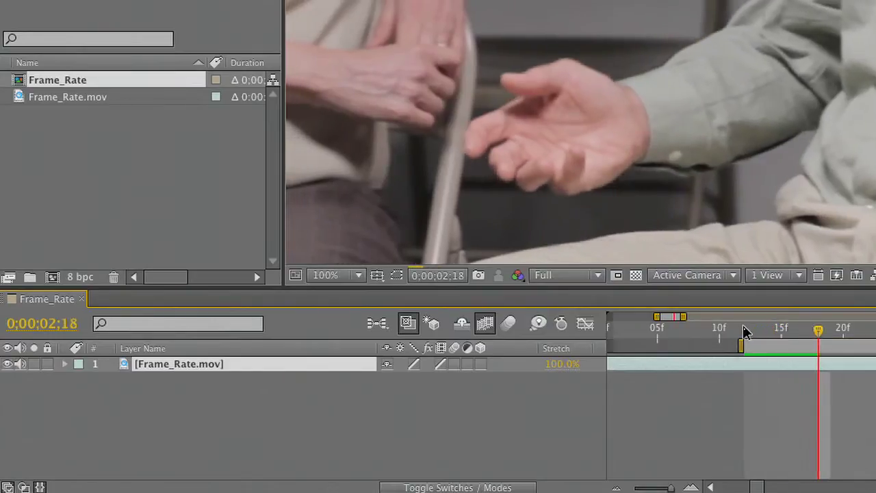
key(Page_Down)
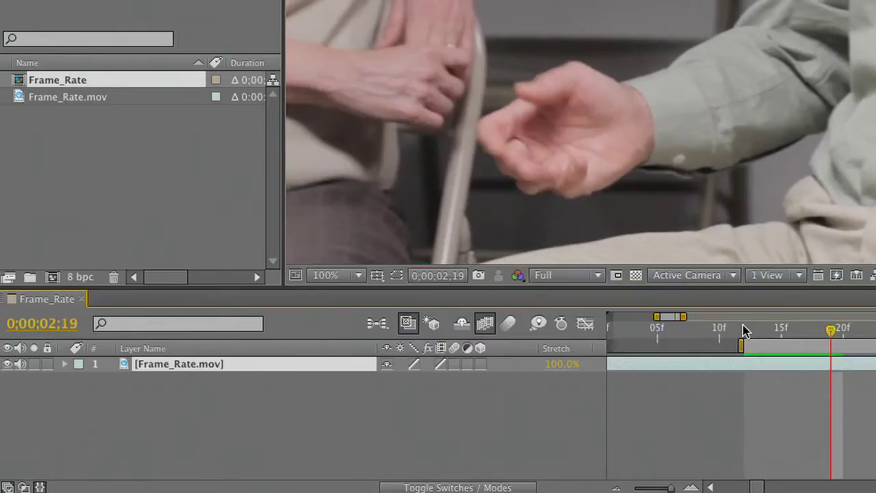
key(Page_Down)
key(Page_Down)
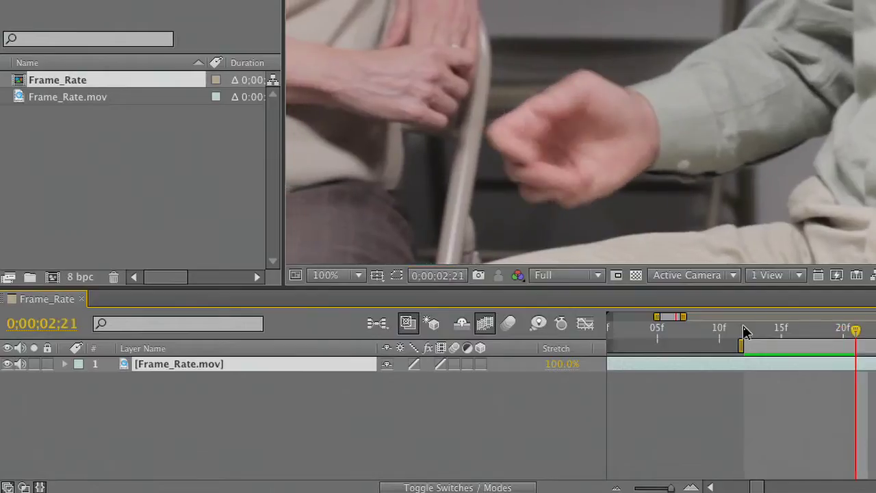
key(Page_Down)
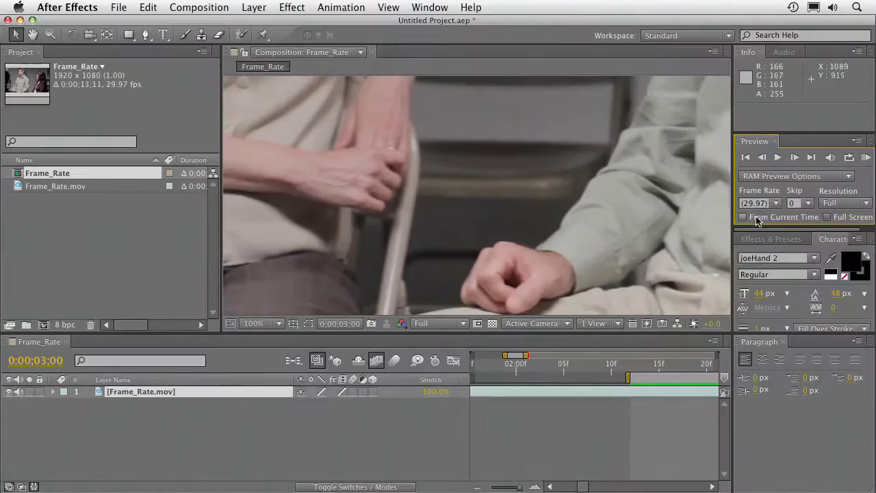
click(864, 158)
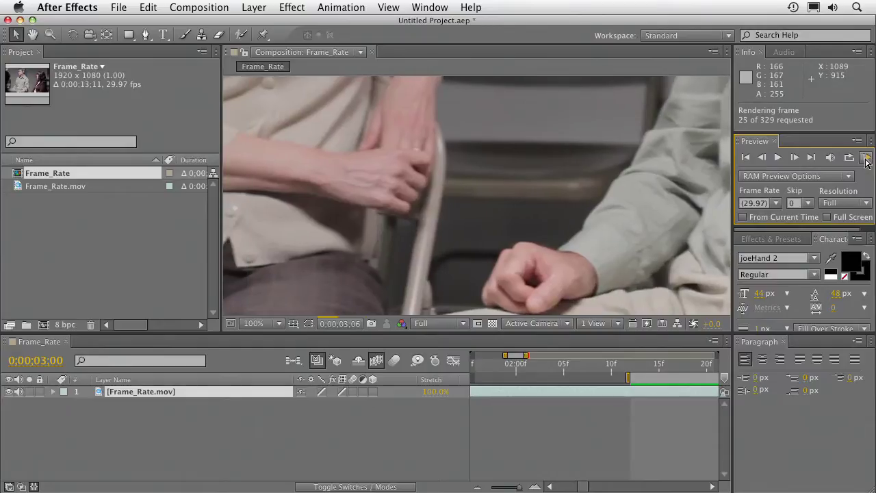